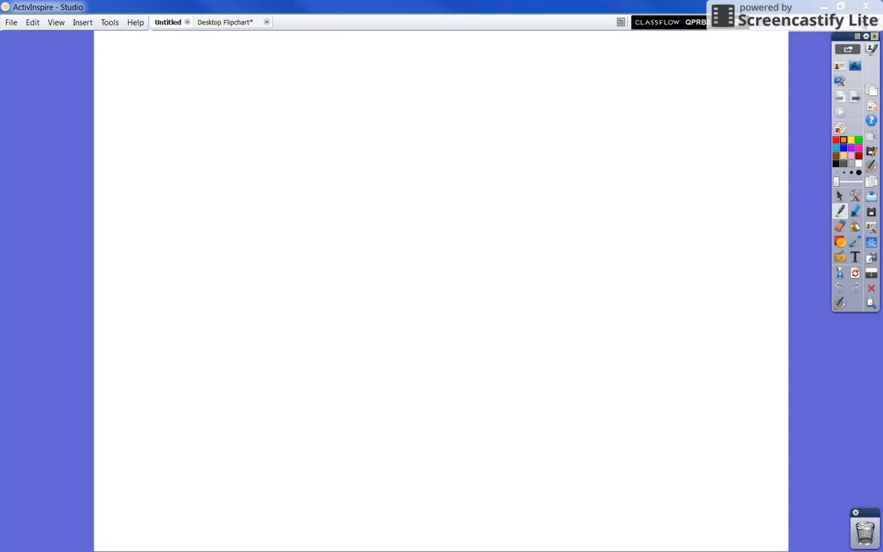
Fit the flipchart page to the window's width and move the main toolbox slightly inward from the edge
click(863, 24)
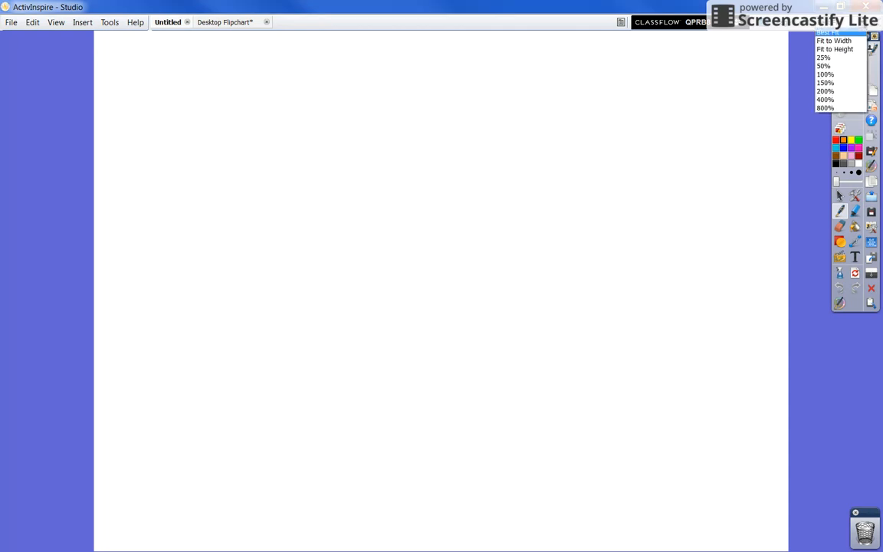
click(848, 42)
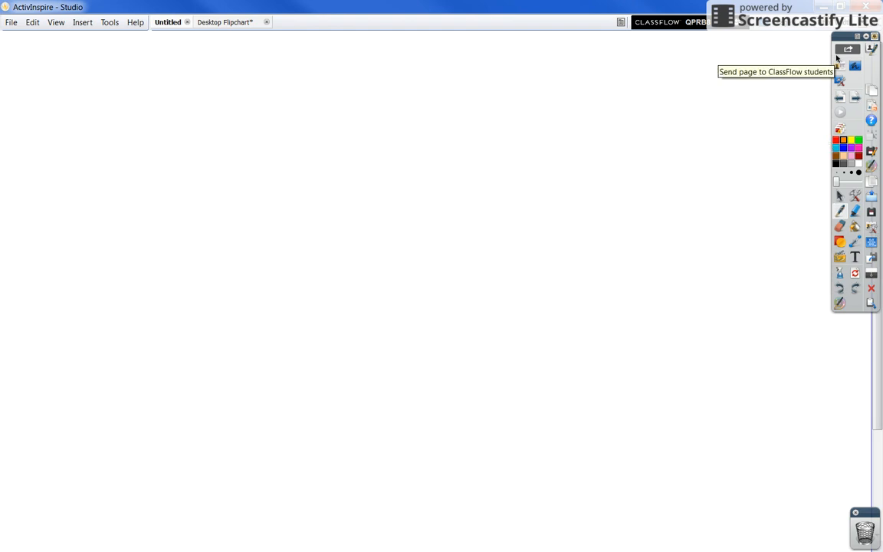
drag(844, 36, 824, 74)
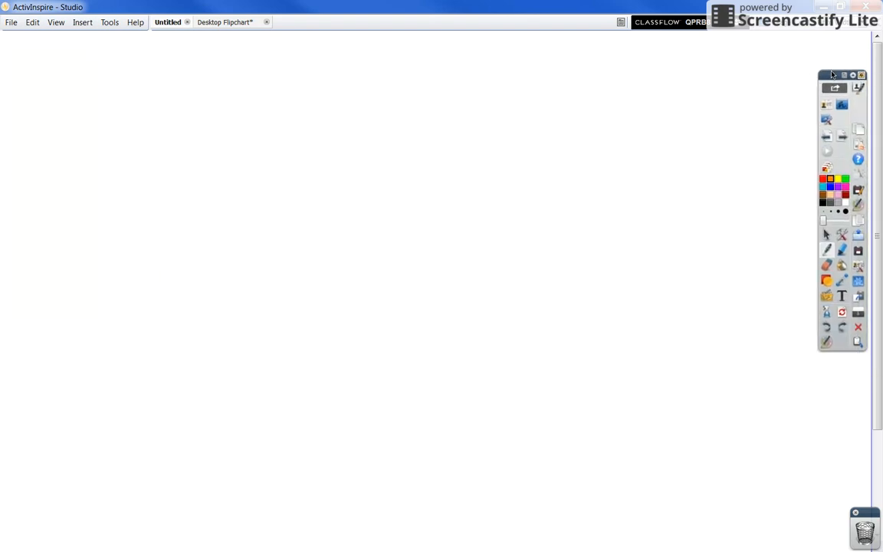
Draw a short orange pen stroke at maximum width and a short horizontal orange line at minimum width
click(831, 221)
drag(836, 222, 838, 224)
mouse_move(385, 188)
mouse_down()
mouse_move(411, 181)
mouse_move(495, 194)
mouse_up()
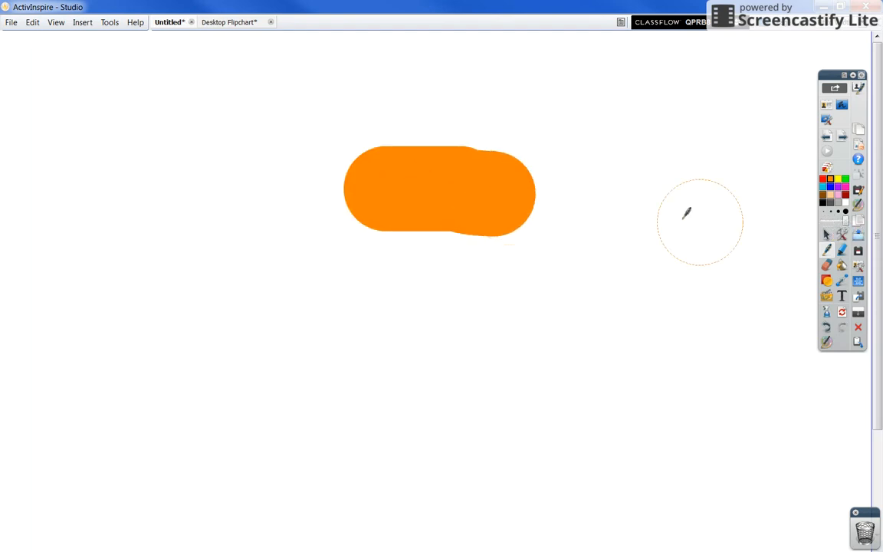
click(823, 222)
drag(584, 251, 629, 251)
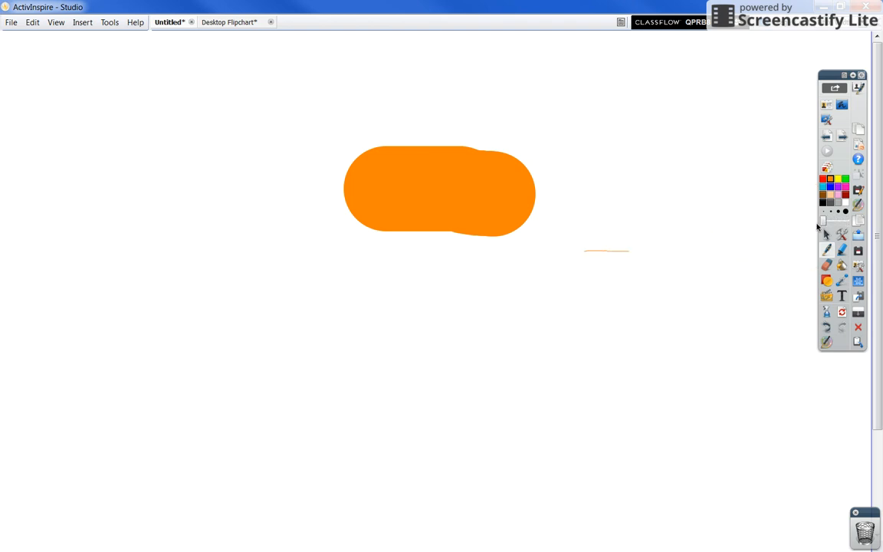
Draw a thin vertical black pen line and a thin horizontal green pen line near the page's right side
click(823, 202)
drag(752, 221, 749, 305)
click(846, 179)
drag(670, 174, 736, 171)
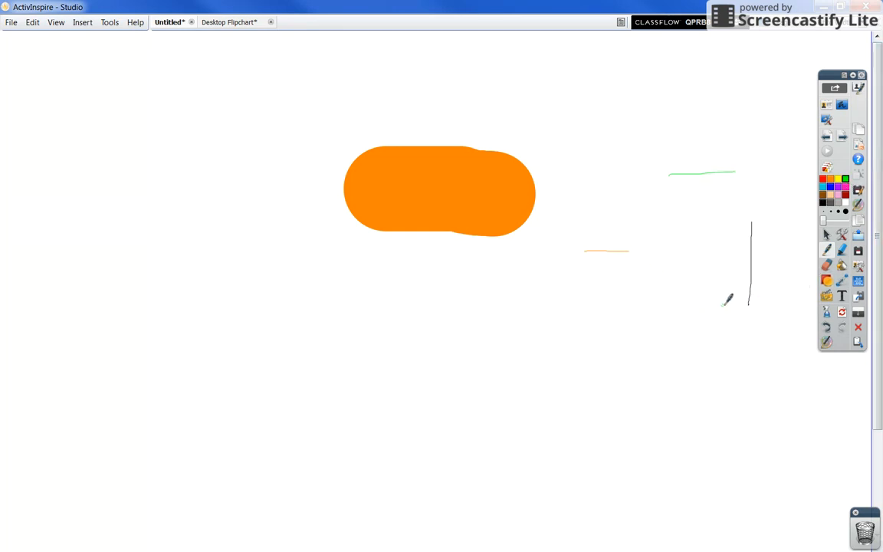
Erase part of the thick orange stroke and, with a smaller eraser, part of the green line, and clear the whole page
click(825, 267)
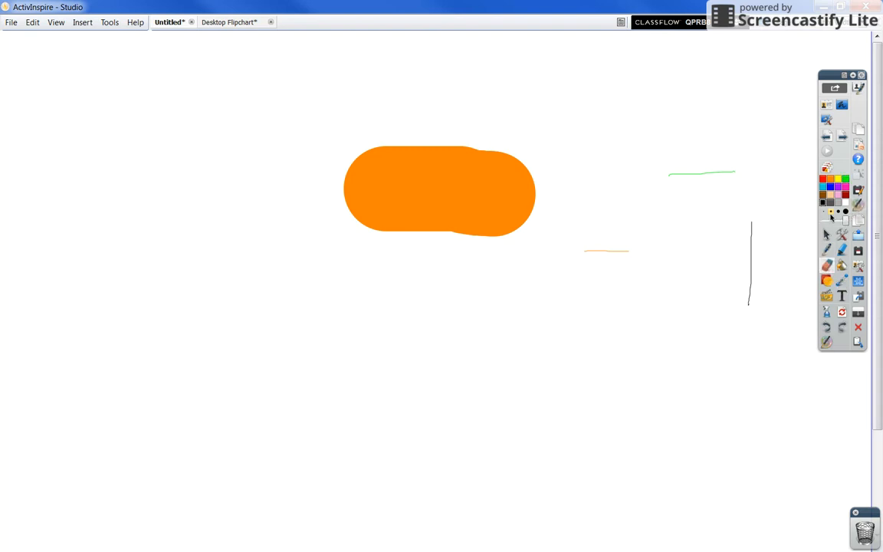
mouse_move(530, 201)
mouse_down()
mouse_move(515, 153)
mouse_move(501, 237)
mouse_move(483, 145)
mouse_move(460, 221)
mouse_up()
drag(841, 221, 825, 221)
mouse_move(657, 176)
mouse_down()
mouse_move(687, 170)
mouse_move(697, 180)
mouse_move(690, 168)
mouse_move(768, 186)
mouse_up()
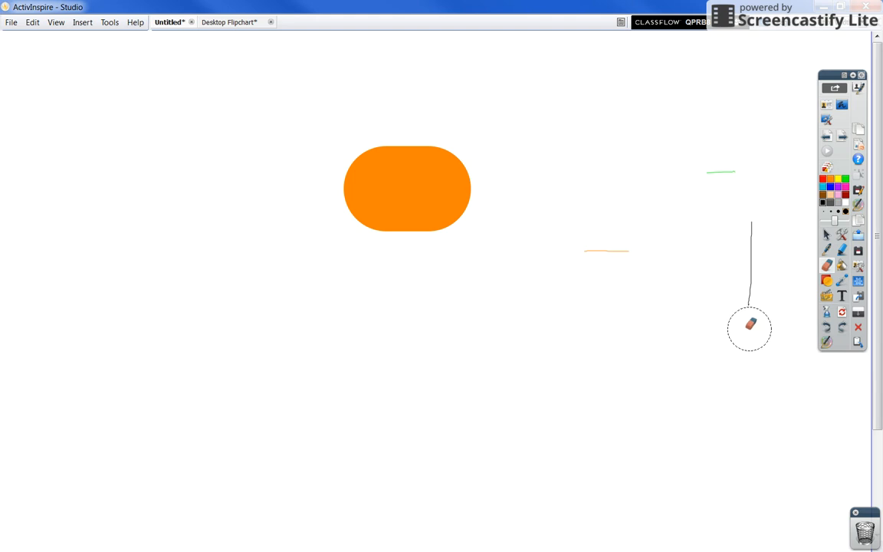
click(827, 313)
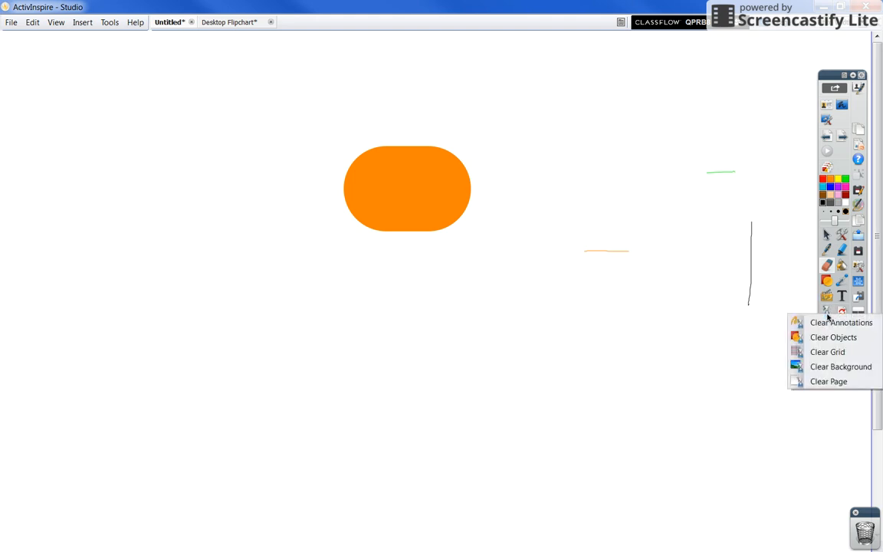
click(829, 382)
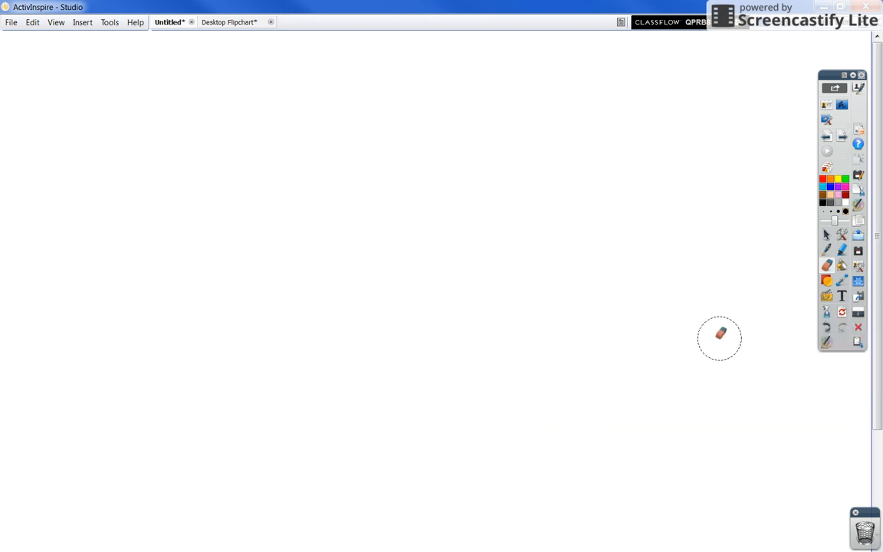
Add a text box near the page's upper-left corner reading "present perfect" and start a second line
click(843, 298)
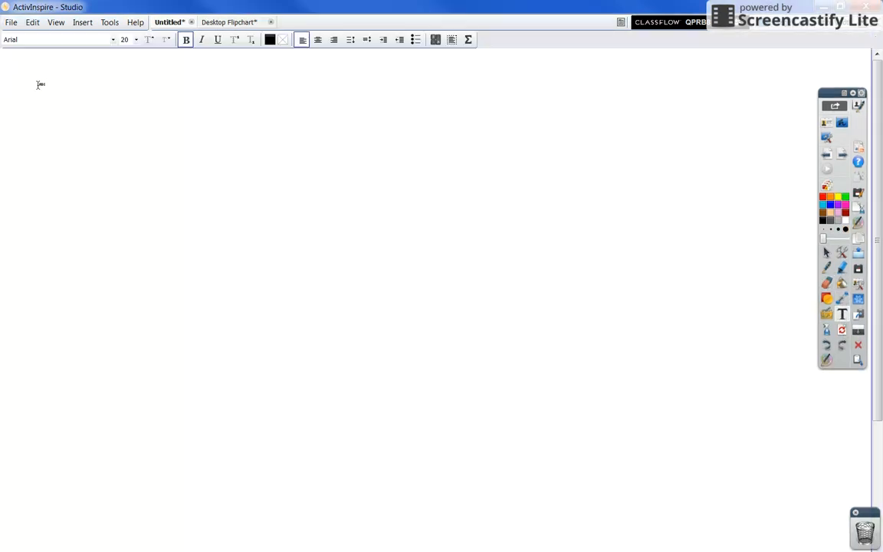
click(114, 40)
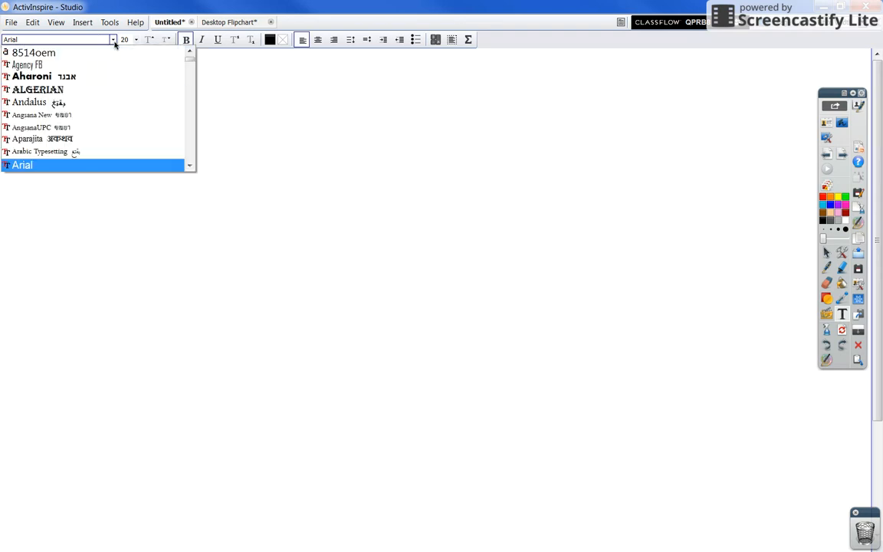
click(113, 40)
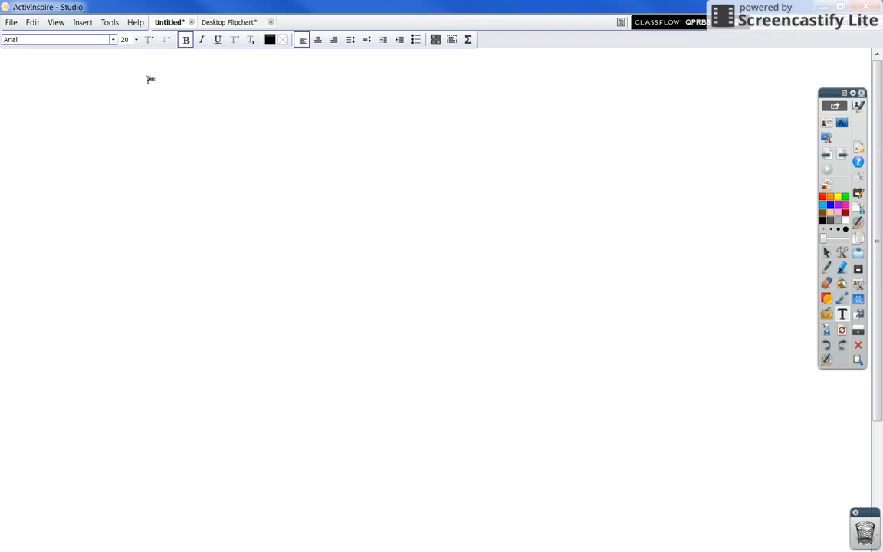
click(59, 87)
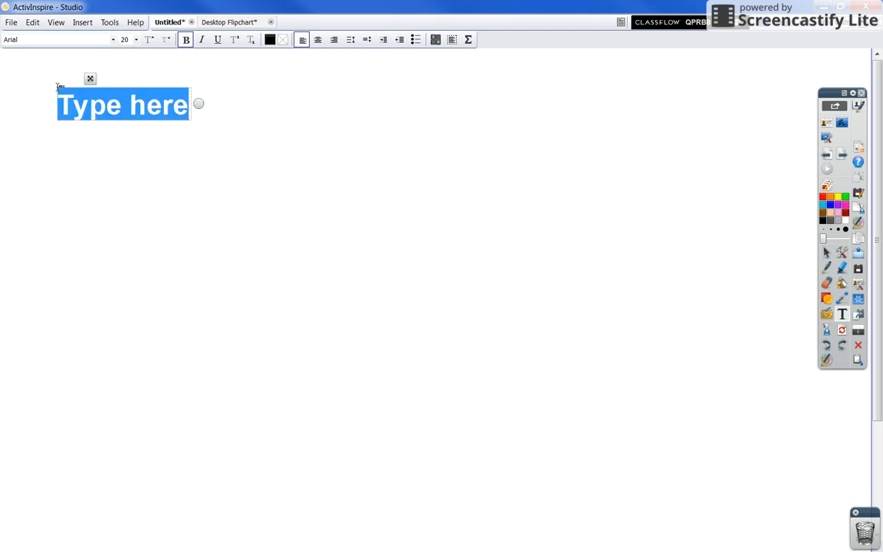
text(pre)
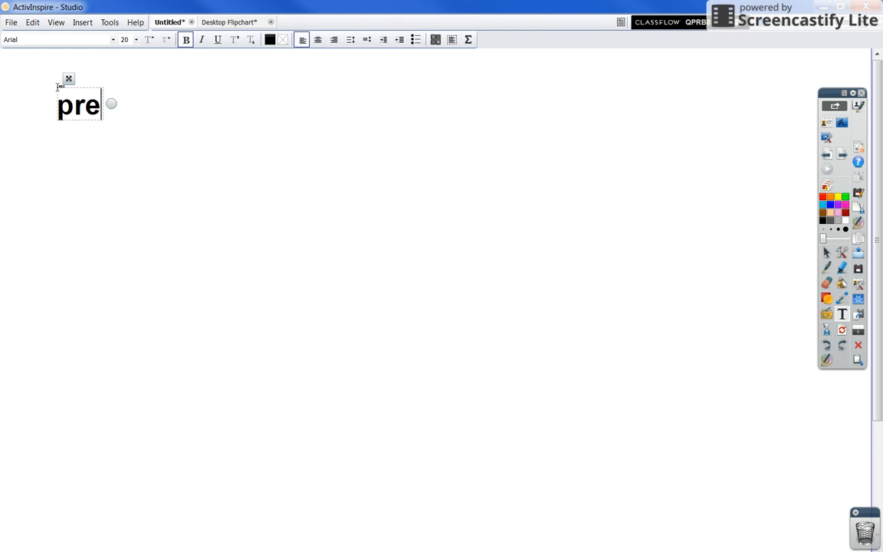
text(sent per)
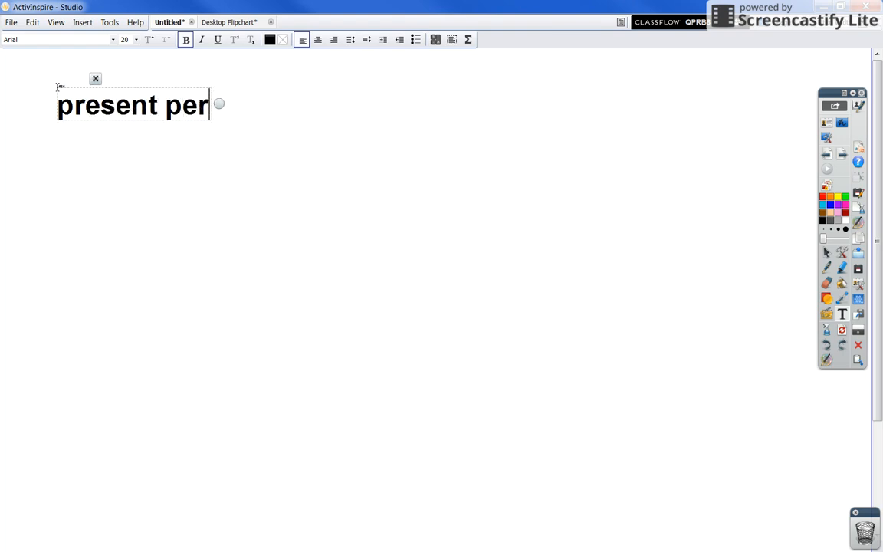
text(fect)
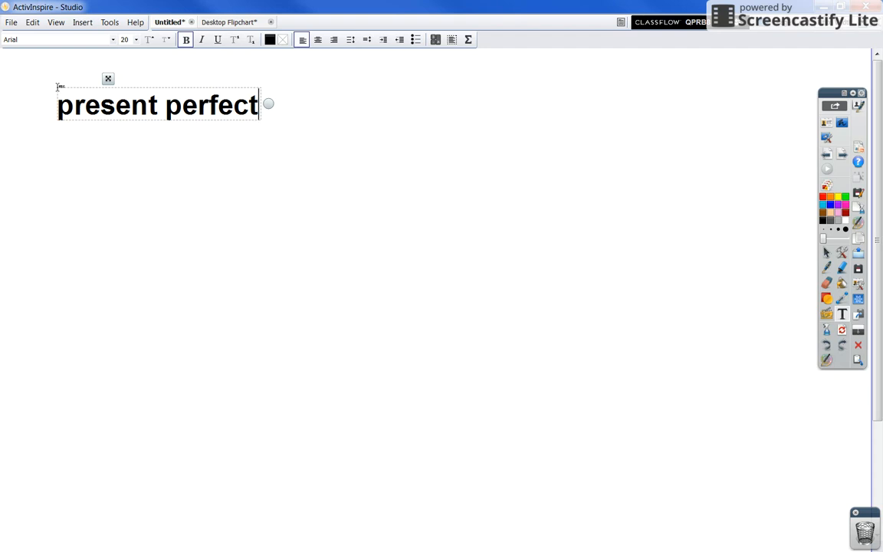
key(Return)
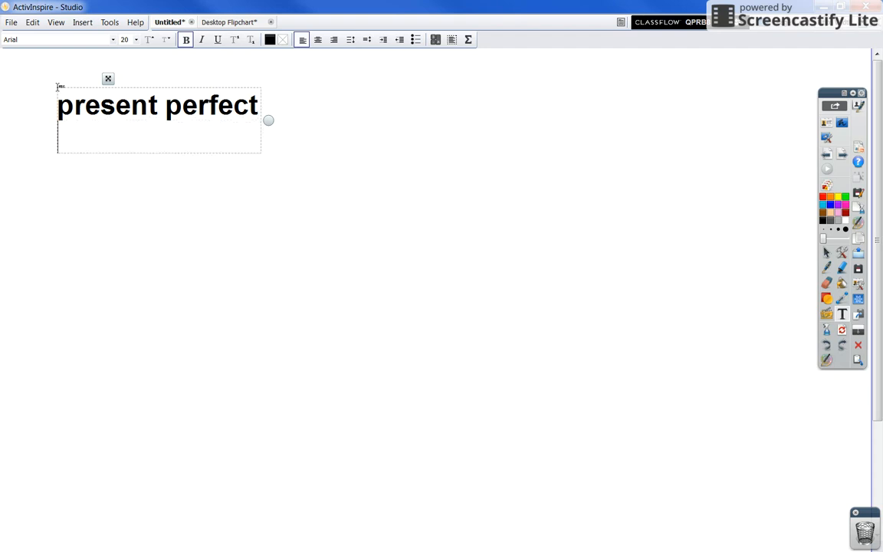
Write the second line as "have/has" in pink followed by "+ past particple" in black
click(845, 207)
text(have/has)
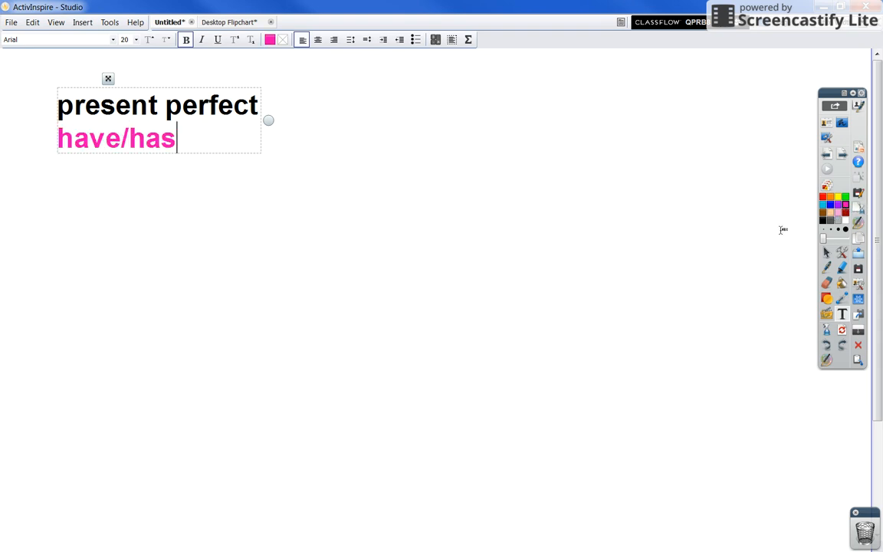
click(823, 223)
text(+)
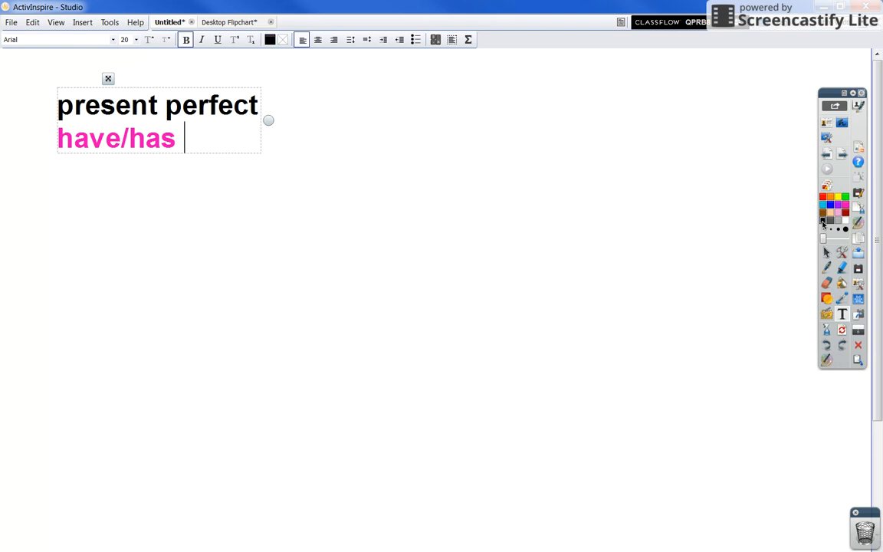
text( past p)
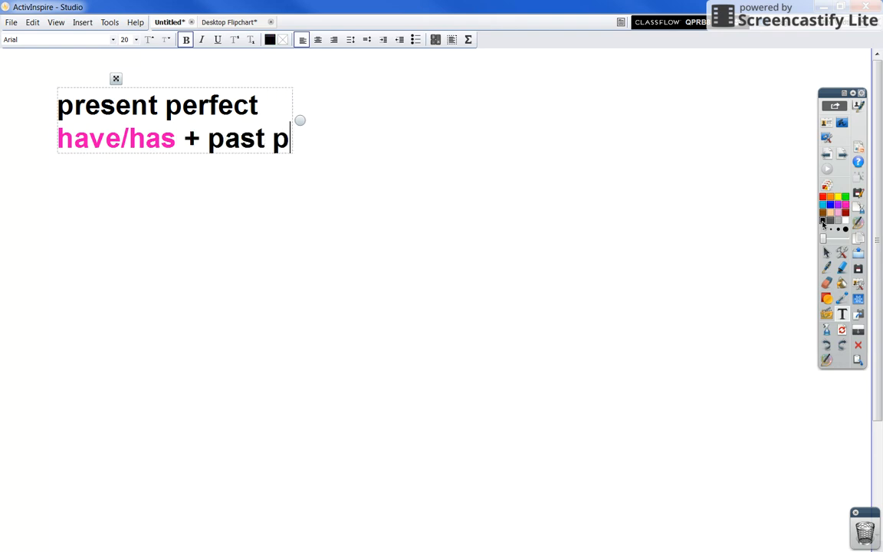
text(articple)
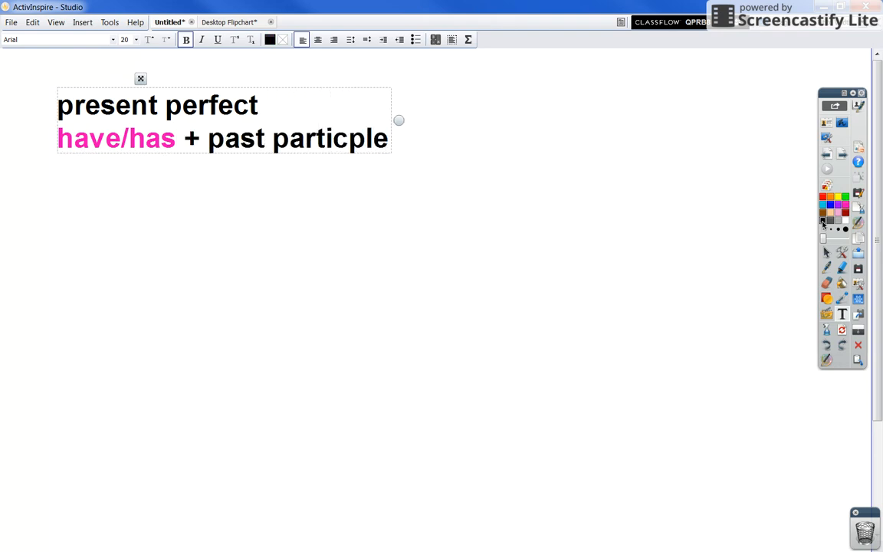
key(Return)
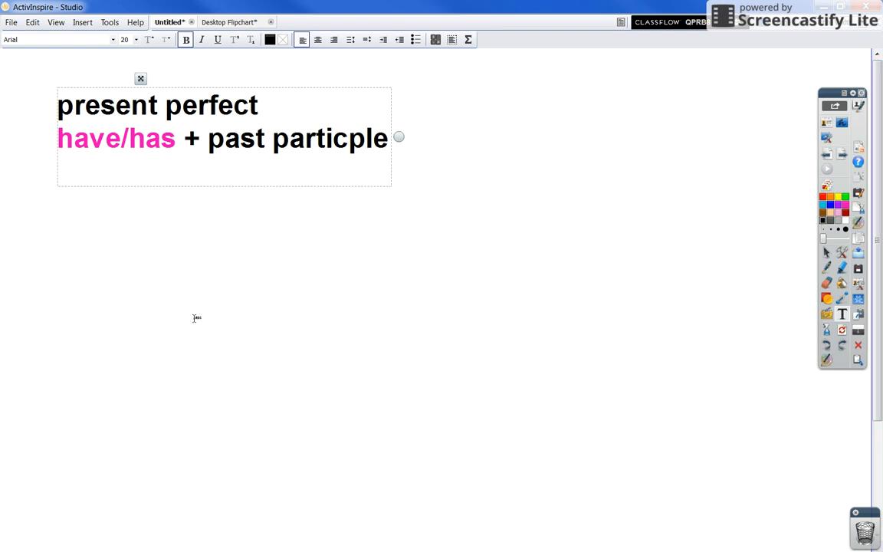
Add a separate text box below the formula reading "I have lived here for five years."
click(60, 219)
click(65, 220)
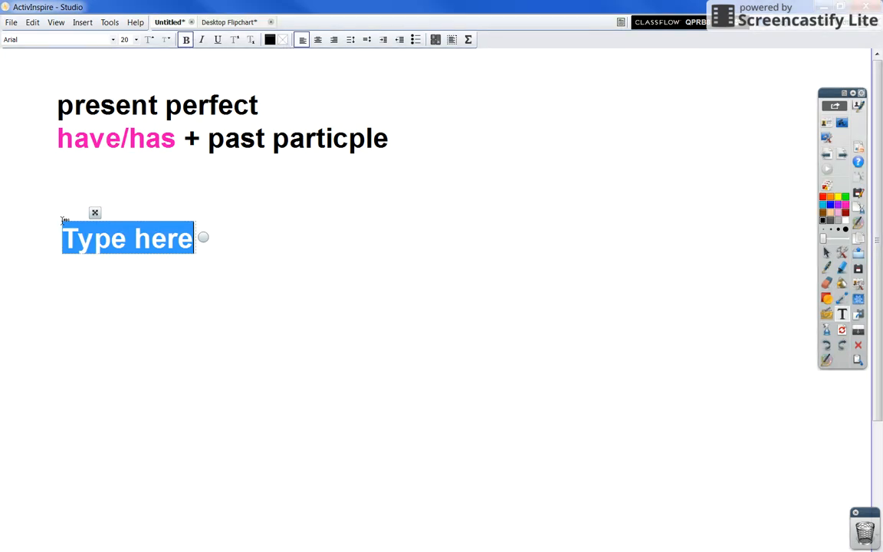
text(I have )
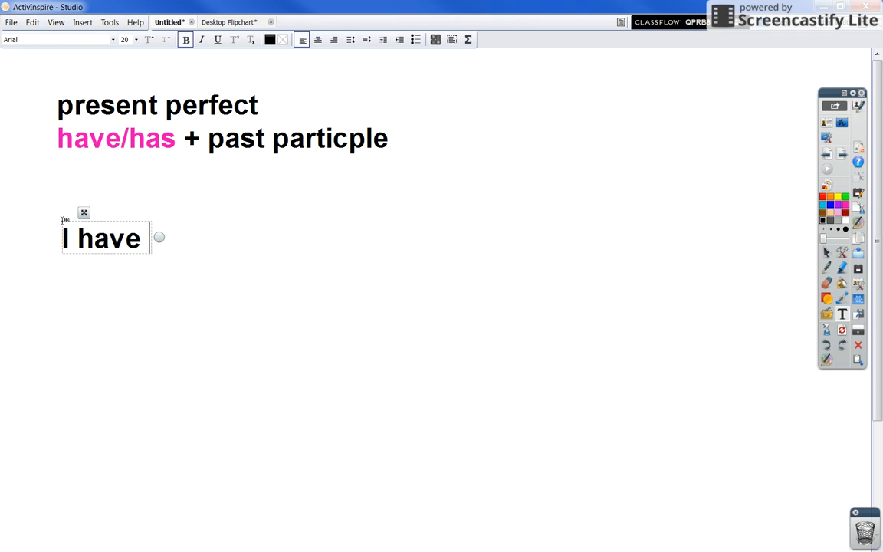
text(lived here for)
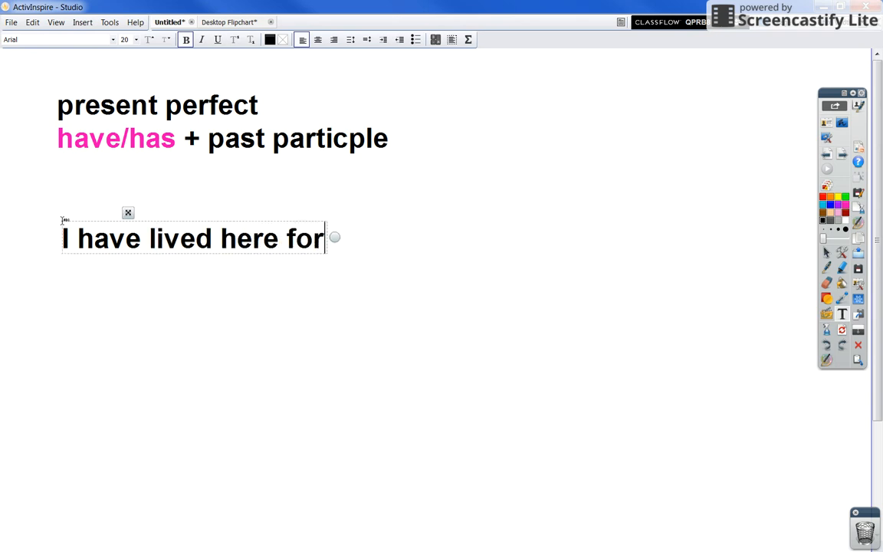
text( five years.)
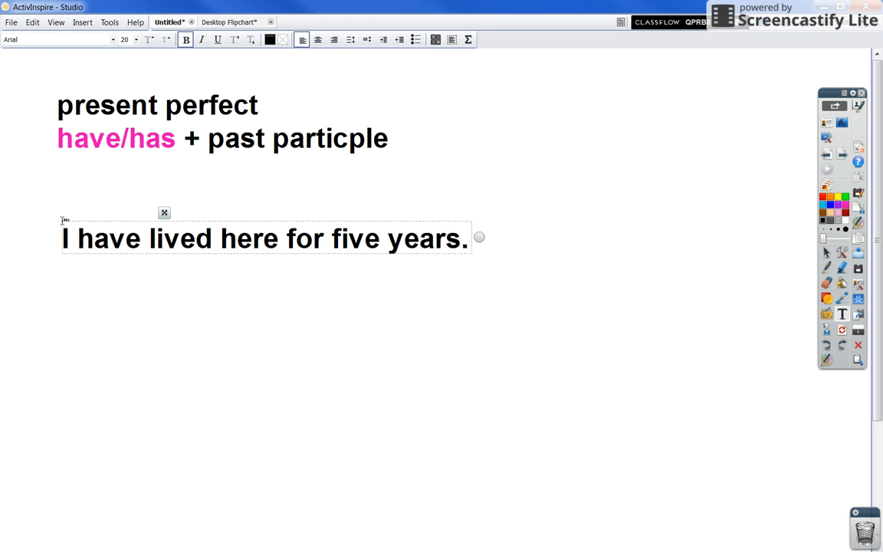
Highlight the words "have lived" in the example sentence with the purple highlighter
click(843, 284)
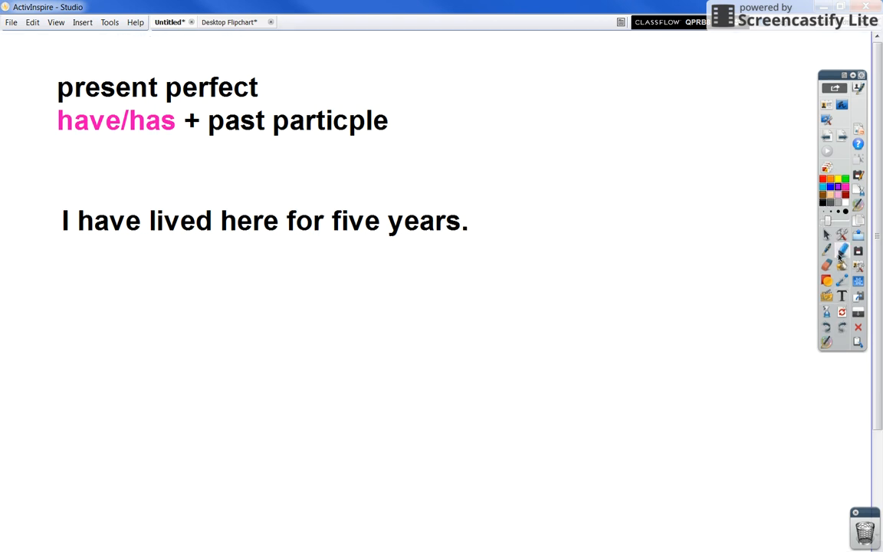
drag(87, 223, 216, 221)
mouse_move(132, 217)
mouse_down()
mouse_move(93, 216)
mouse_move(84, 230)
mouse_up()
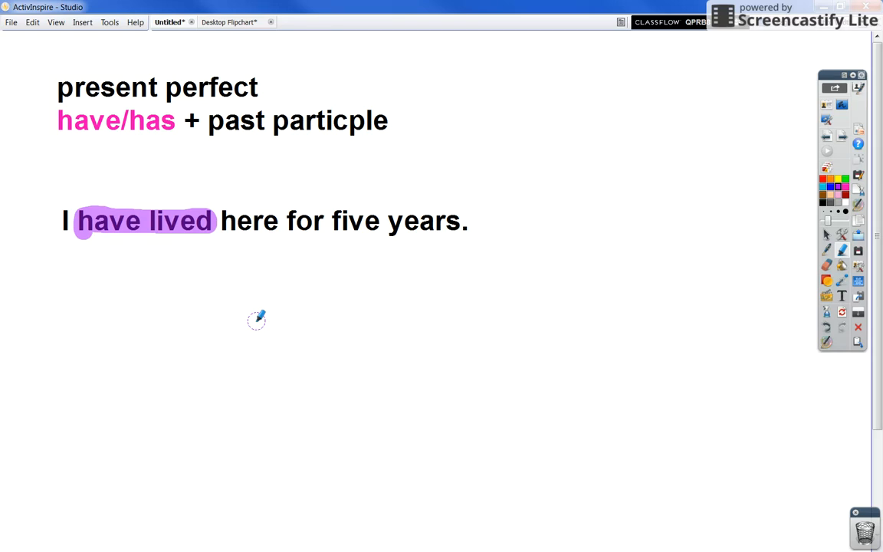
Add a new flipchart page with a text box near its upper-left corner reading "simple past" and start a second line
click(844, 141)
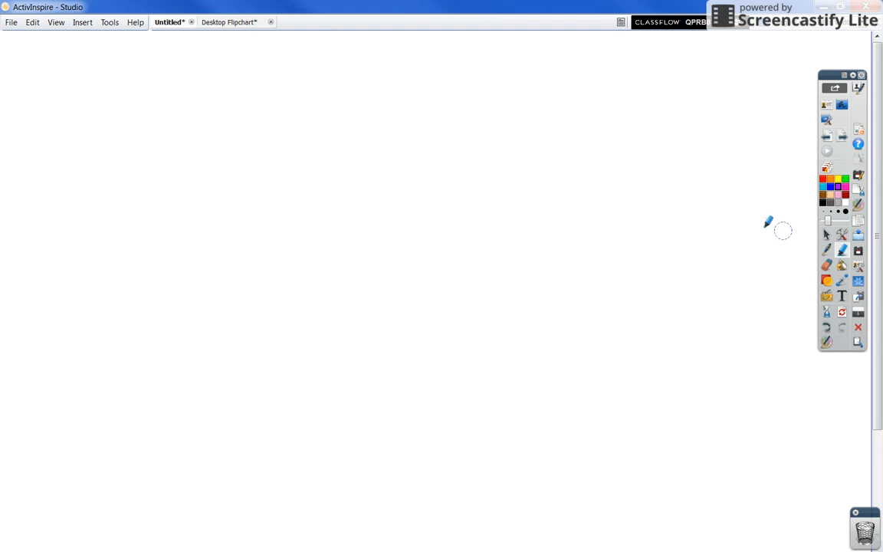
click(826, 251)
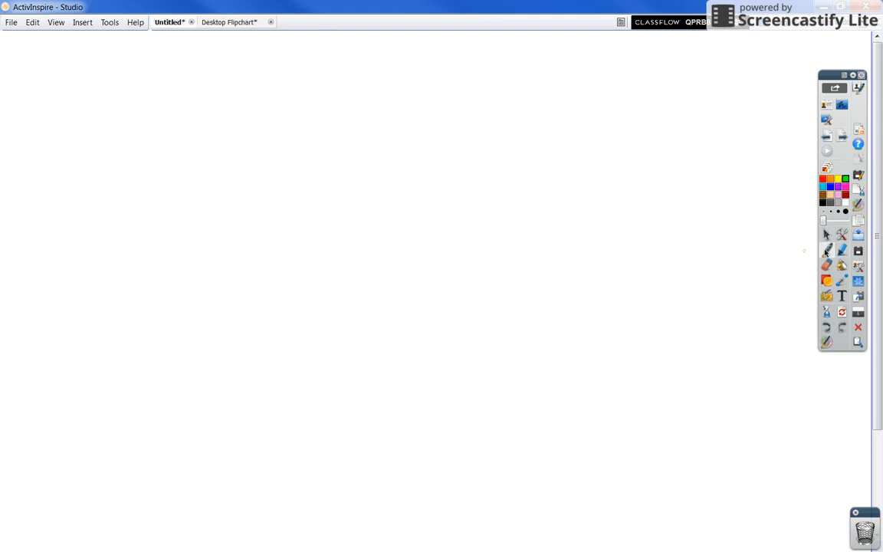
click(842, 296)
click(75, 99)
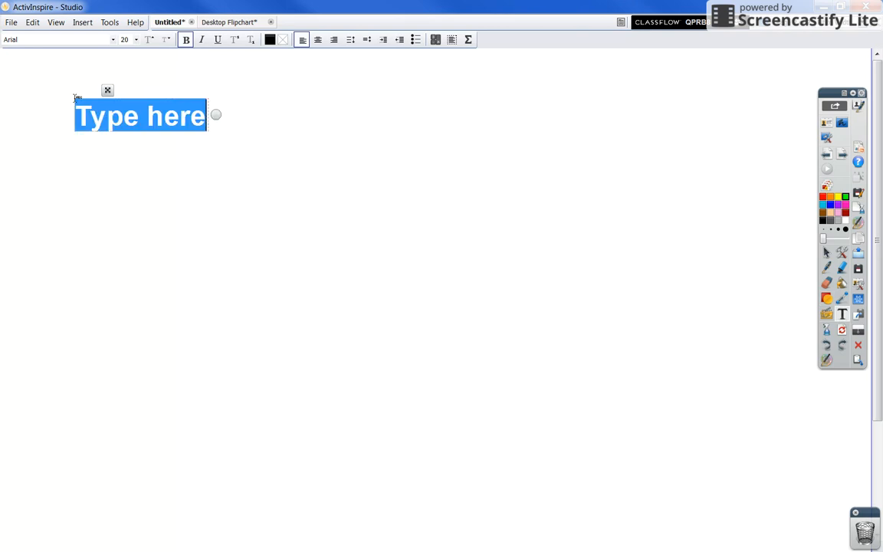
text(simple)
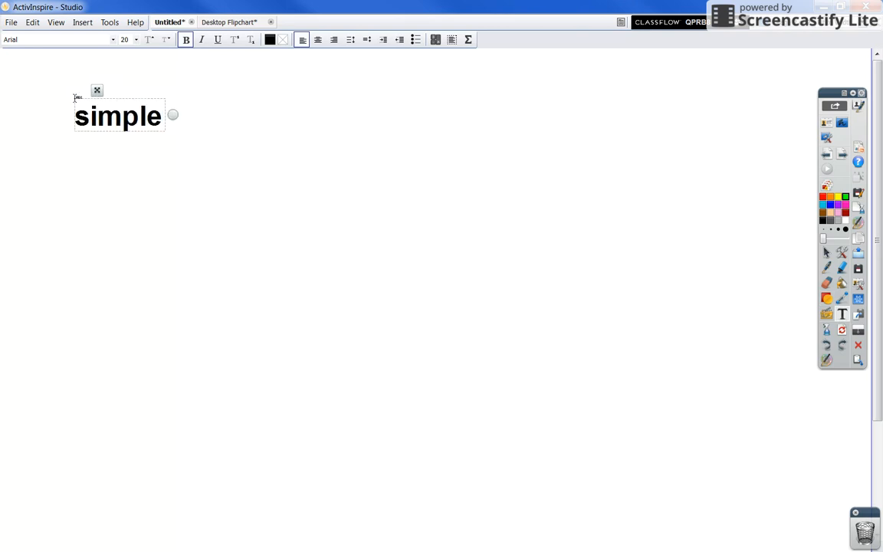
text( past)
key(Return)
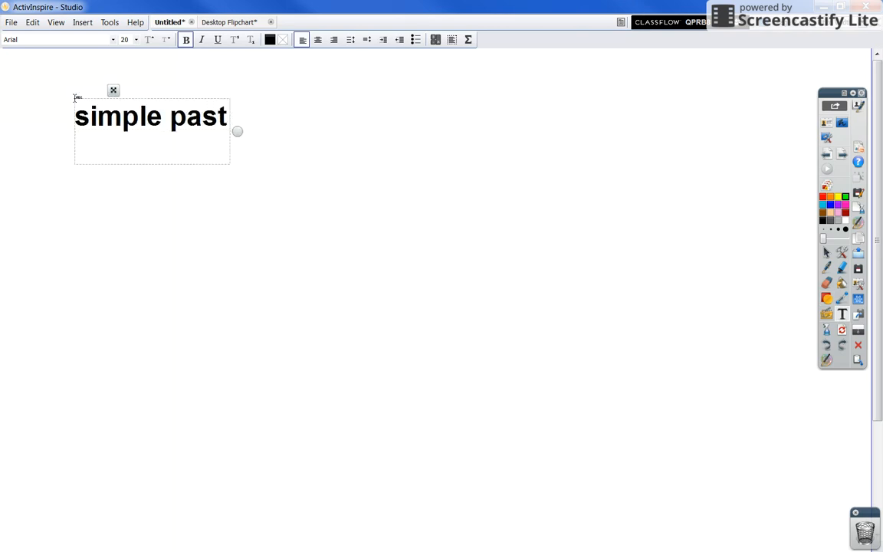
Write "I lived in San Diego five years ago." as the second line under "simple past"
text(I lived in San dieg)
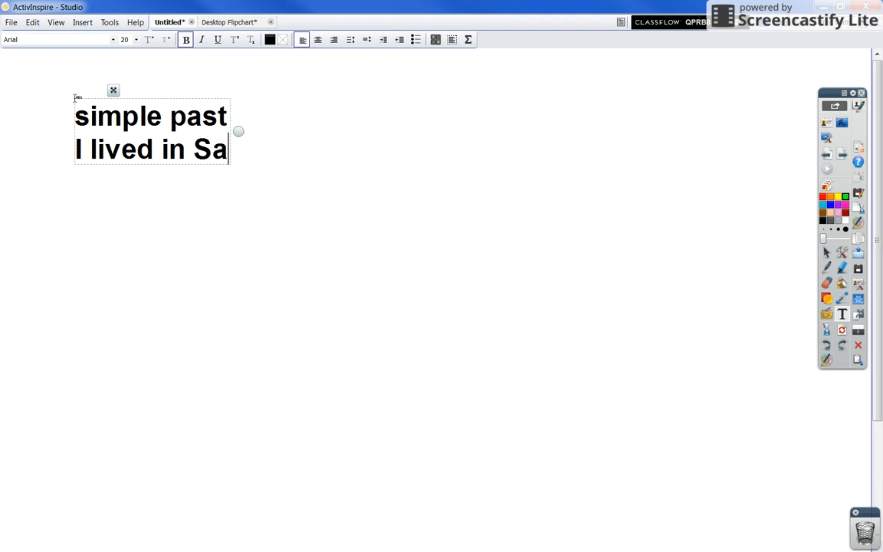
key(BackSpace)
key(BackSpace)
key(BackSpace)
key(BackSpace)
text(Diego )
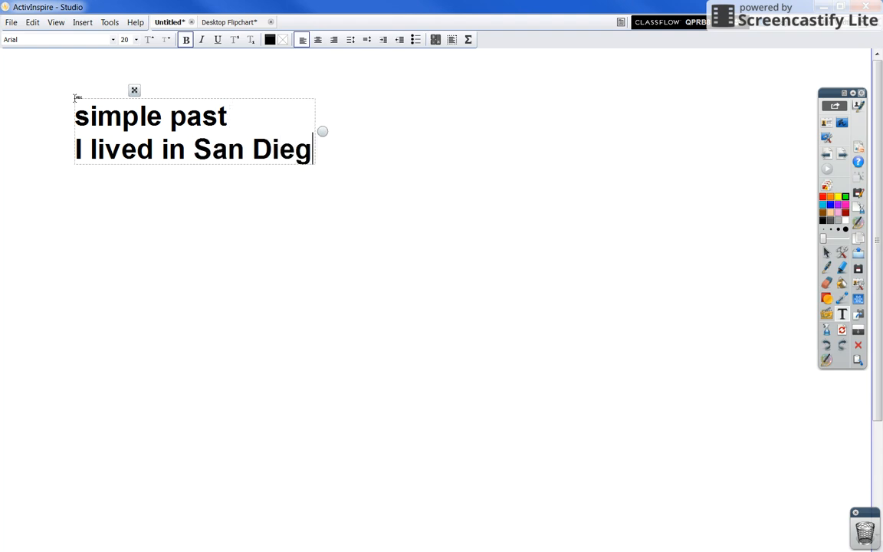
text( five years ago.)
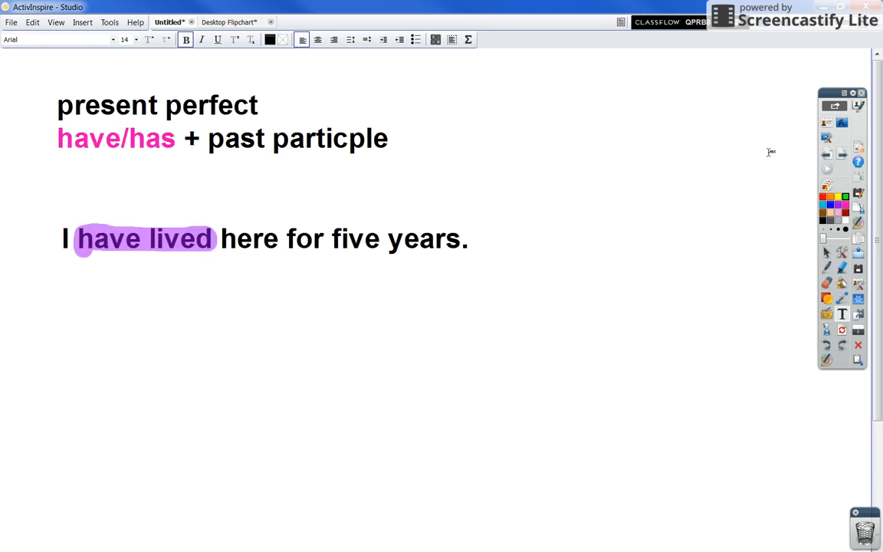
Show the page browser and add a third page with a text box reading "simple present"
click(843, 155)
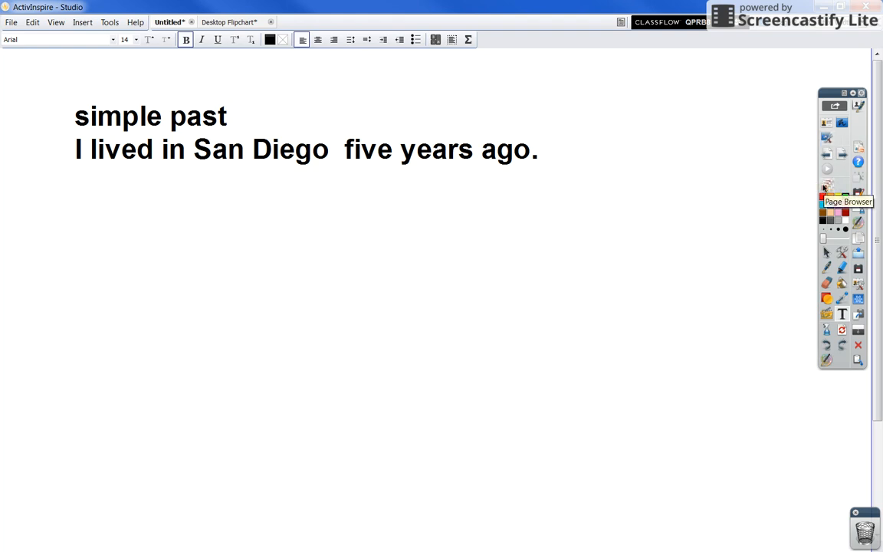
click(825, 186)
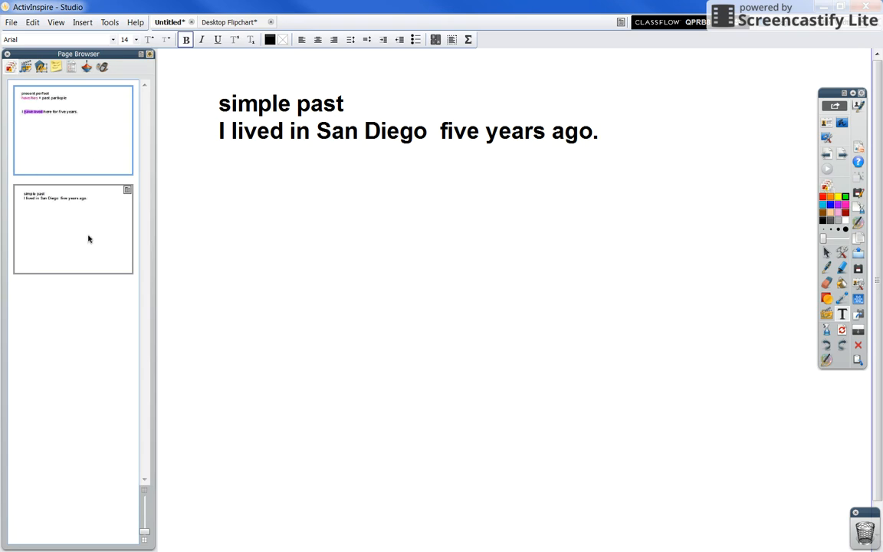
click(843, 154)
click(253, 121)
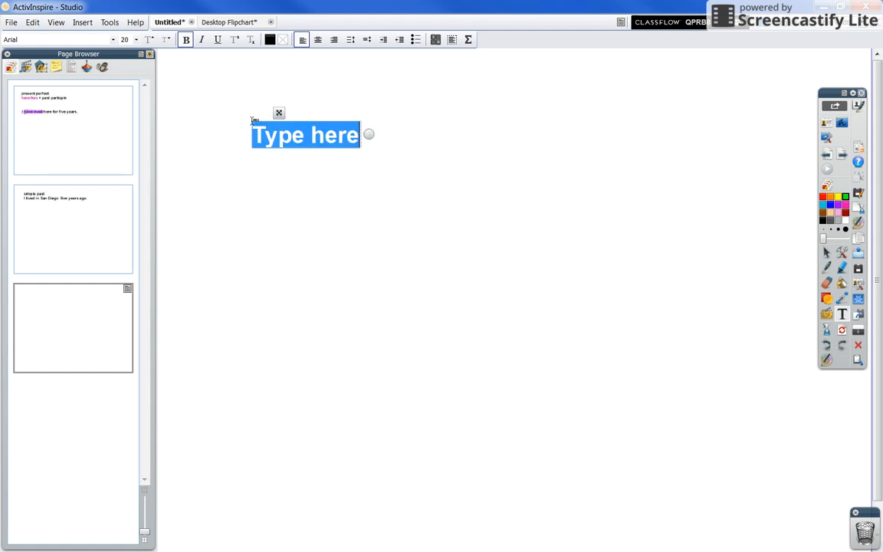
text(simple pre)
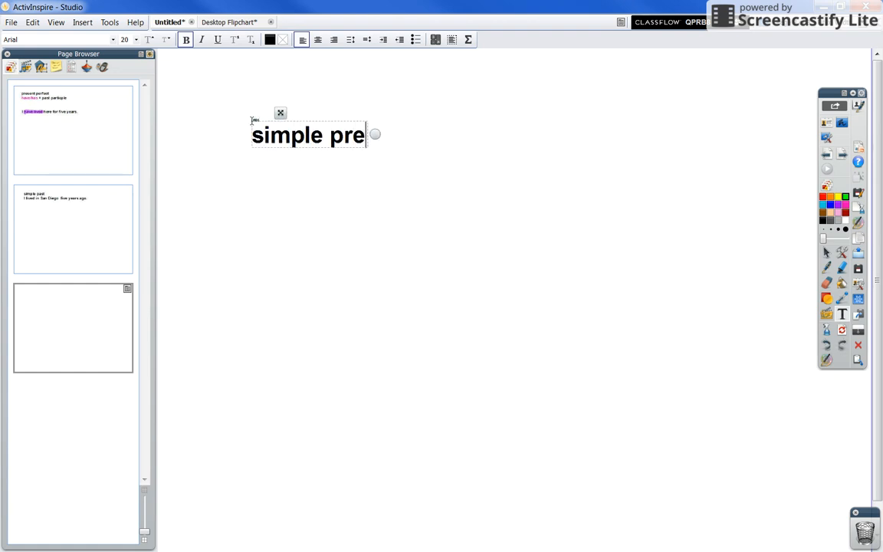
text(sent)
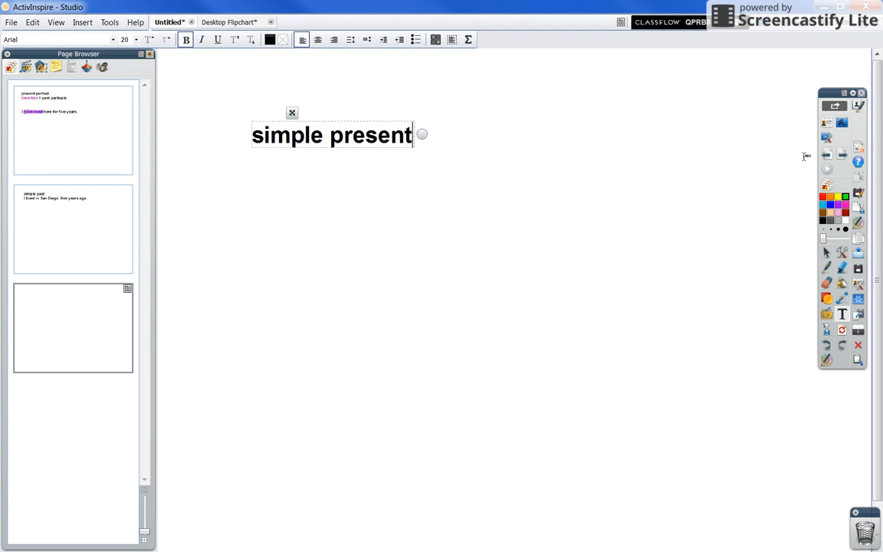
Add a blank fourth page and return to the present perfect page
click(842, 157)
click(97, 161)
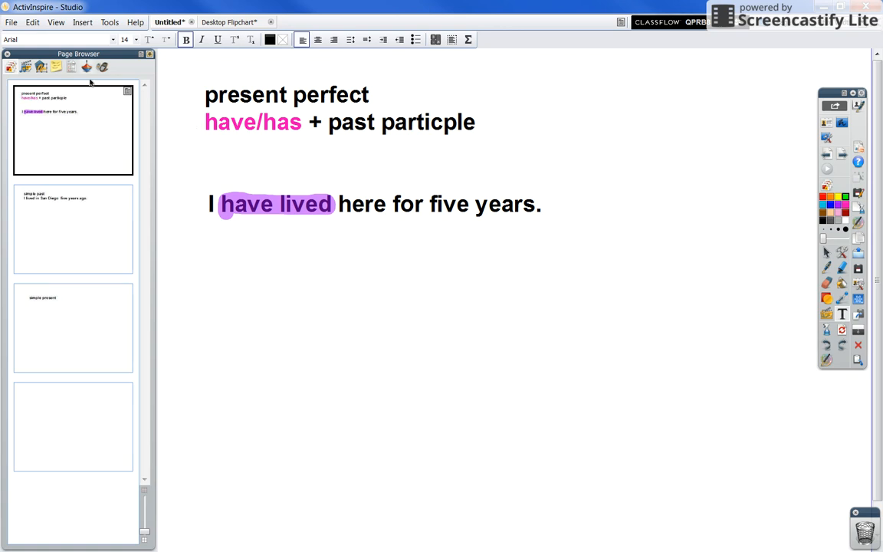
Start saving the flipchart under a new name and browse to the ClassroomShared folder on the SDO-BRIDGE network computer
click(13, 23)
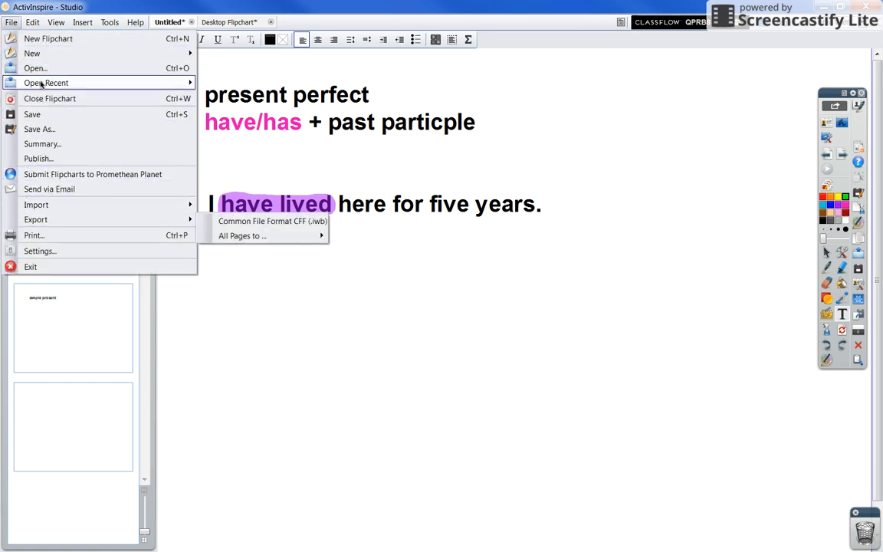
click(44, 129)
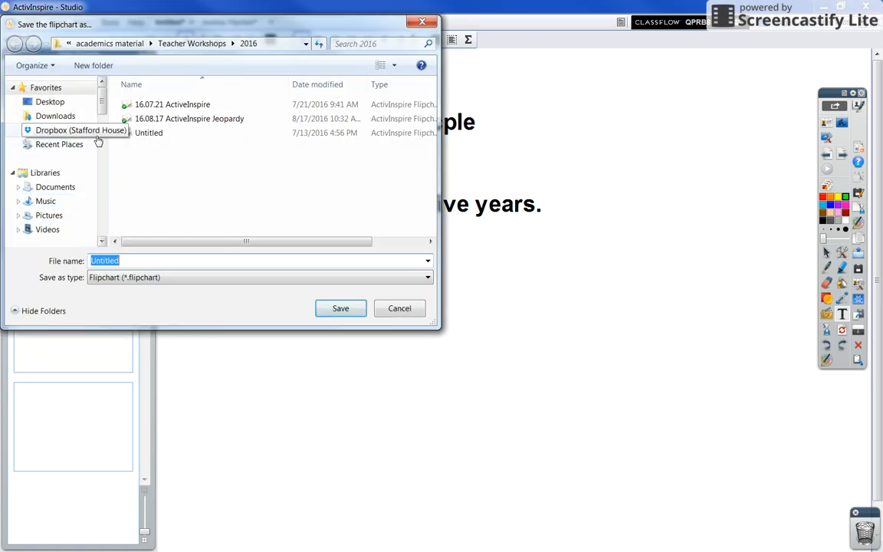
scroll(102, 135, down, 3)
scroll(103, 134, down, 2)
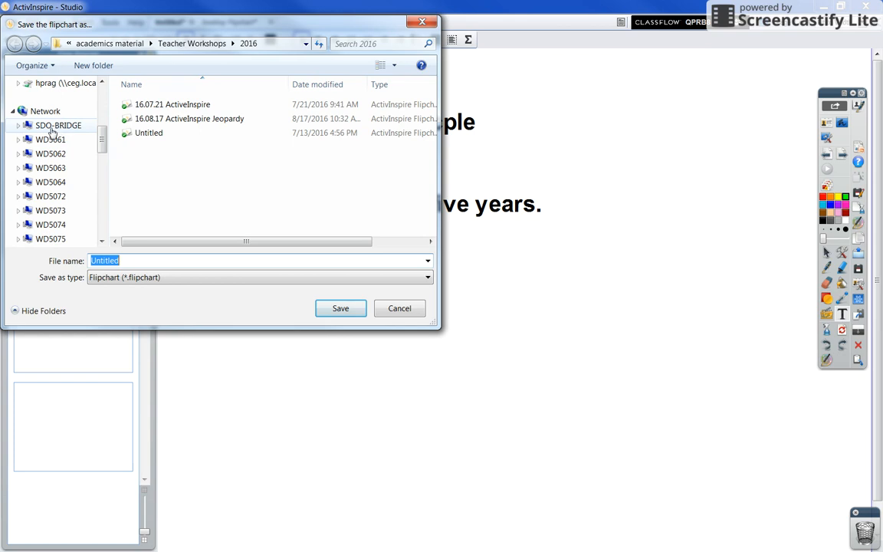
click(18, 126)
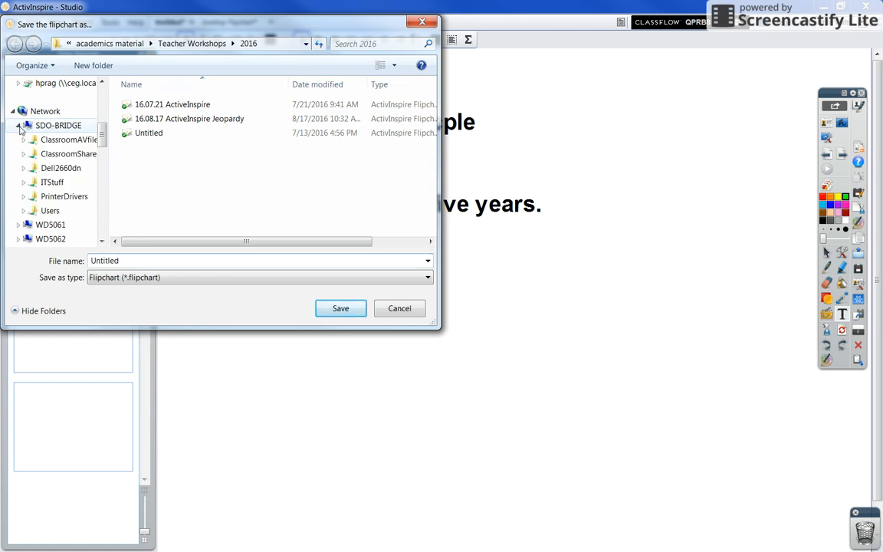
click(49, 155)
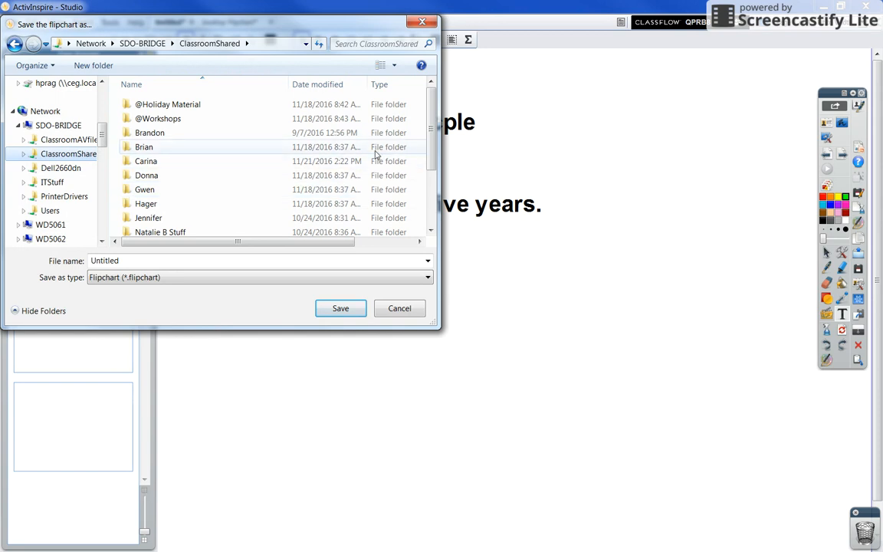
Save the flipchart as "past perfect" in the teacher's own folder inside ClassroomShared
scroll(436, 173, down, 1)
scroll(435, 173, down, 1)
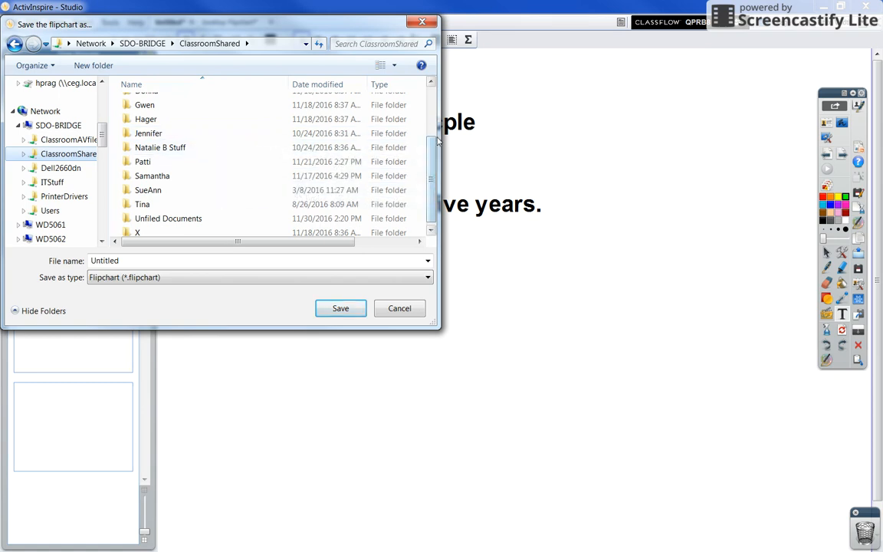
scroll(434, 133, up, 1)
scroll(434, 132, up, 2)
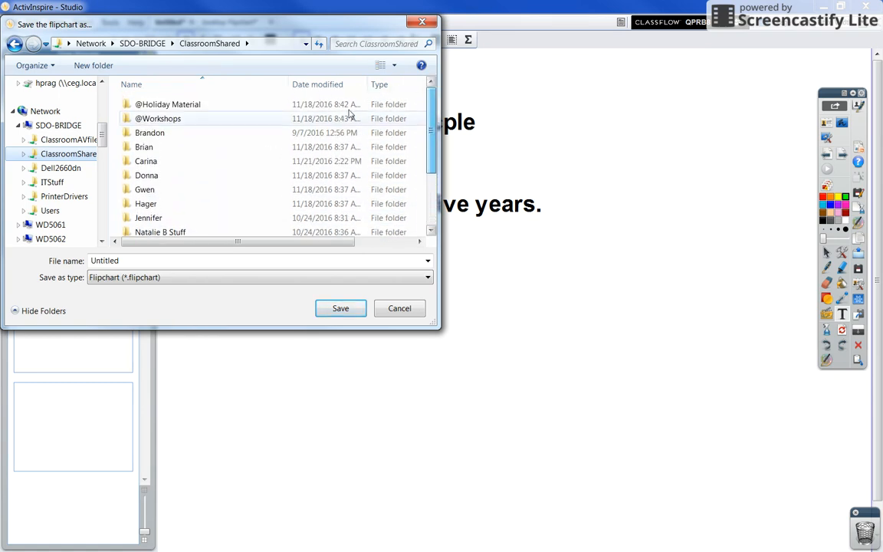
double_click(146, 161)
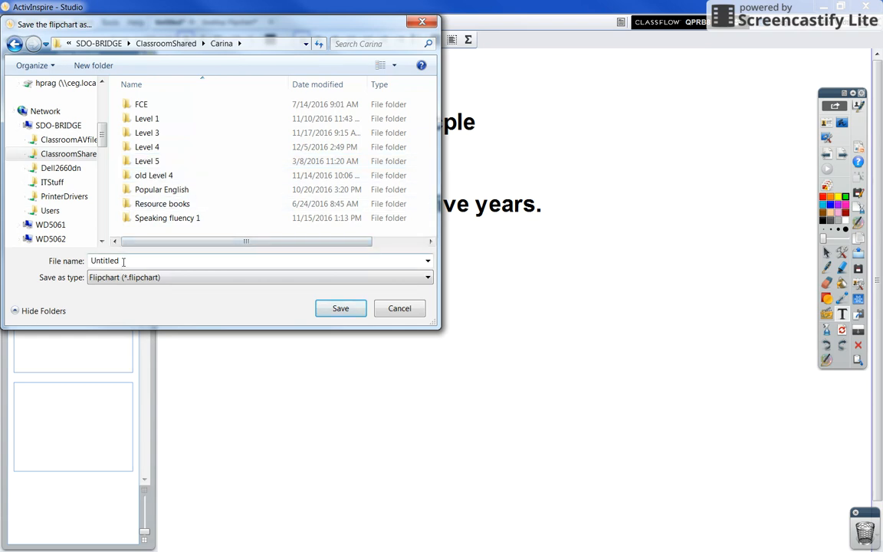
drag(122, 262, 49, 267)
text(past perfctt)
click(335, 309)
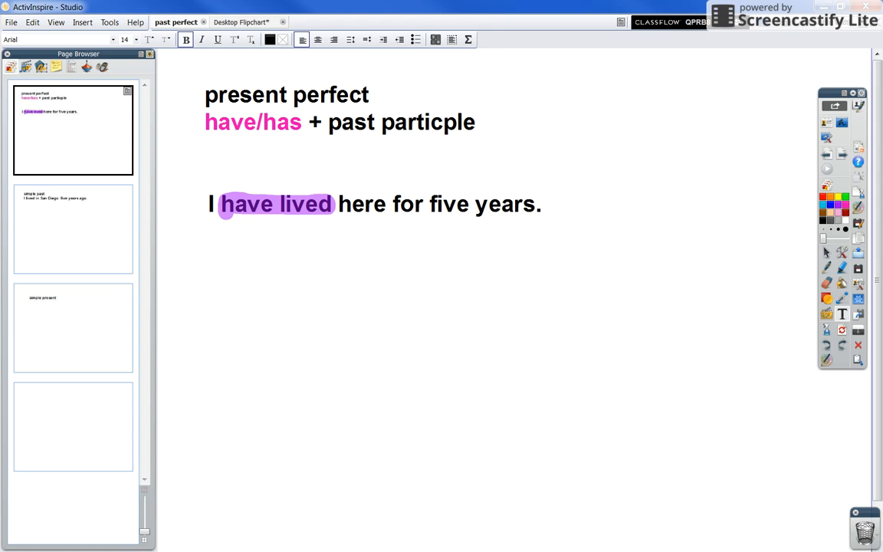
Switch to Chrome, search Google for "why are cat videos so popular" and open the Listverse article on internet cats
drag(0, 76, 682, 52)
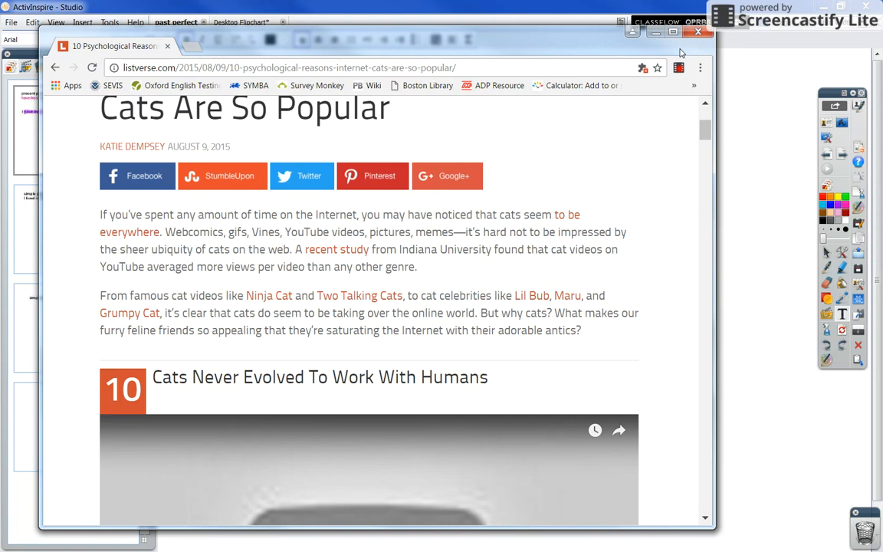
click(168, 46)
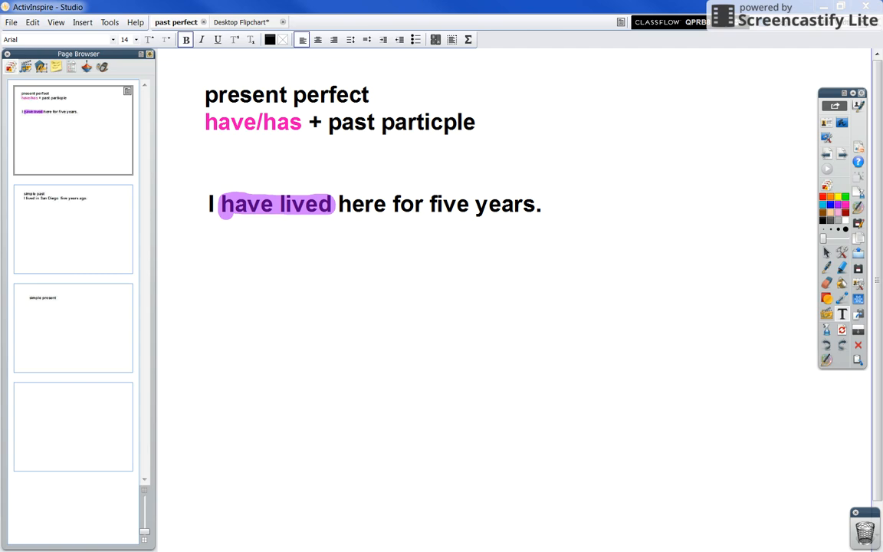
drag(0, 58, 587, 44)
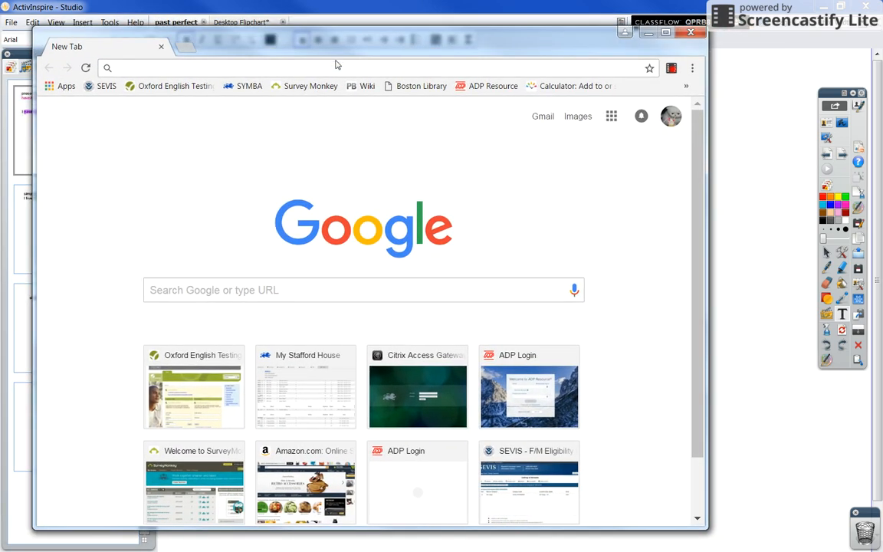
text(why are cat videos so popular)
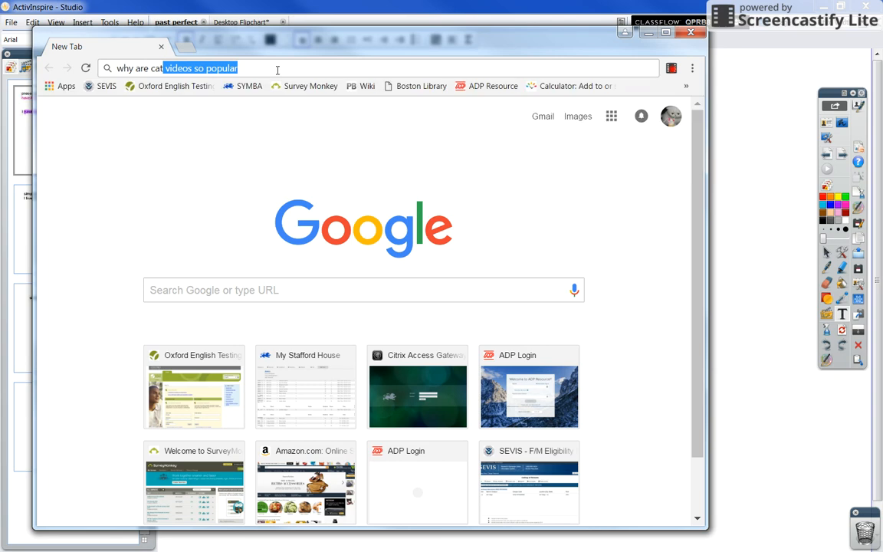
key(Return)
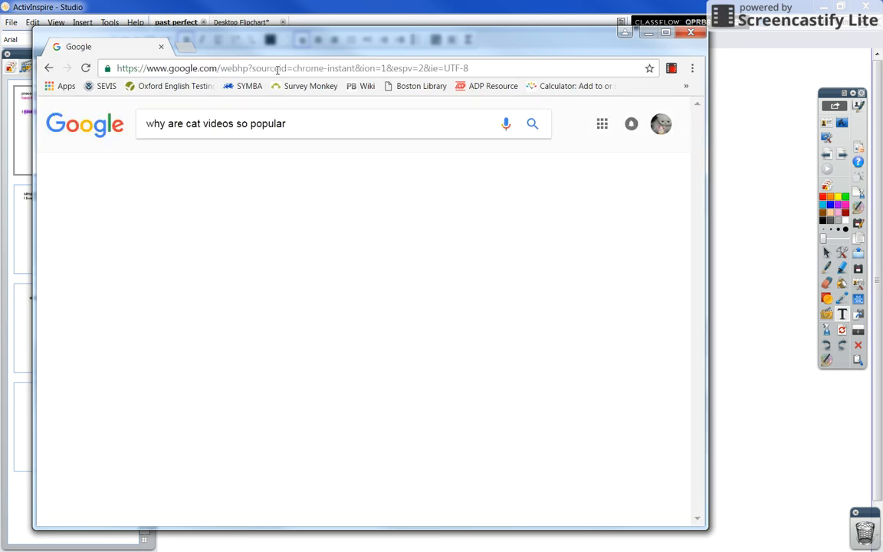
click(268, 219)
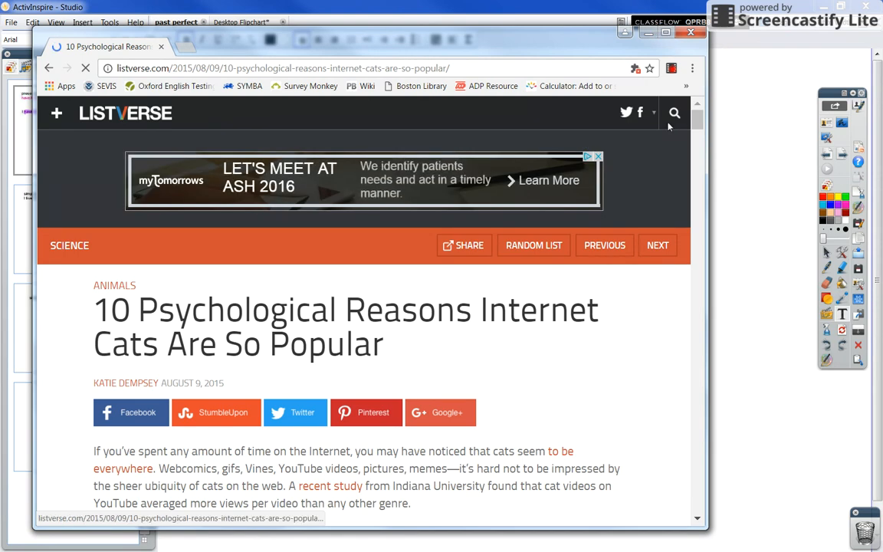
scroll(503, 392, down, 2)
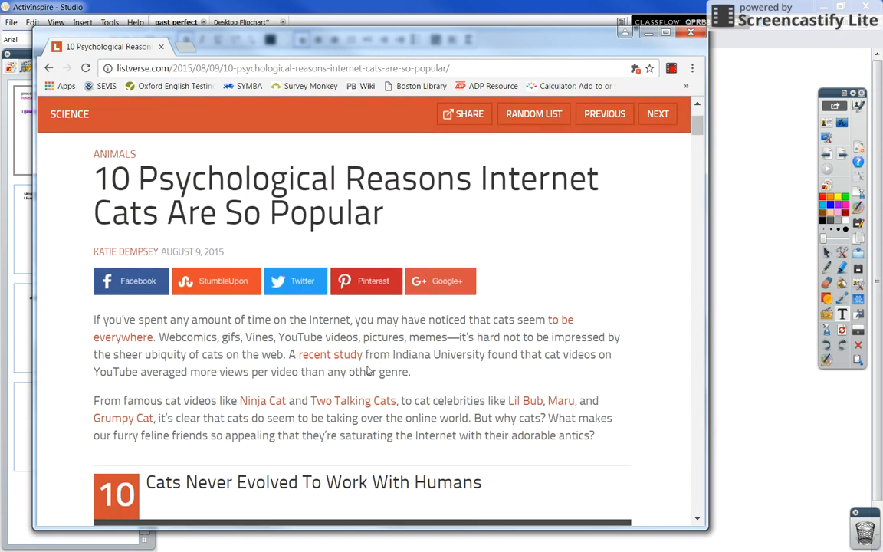
Switch ActivInspire to desktop annotation without the page browser and highlight "impressed" and "Ninja Cat" in purple on the article
click(842, 123)
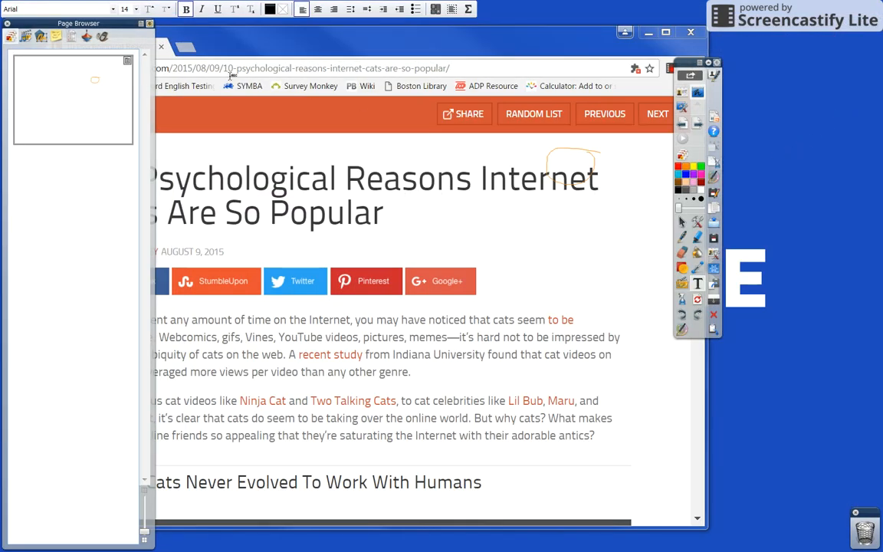
click(7, 24)
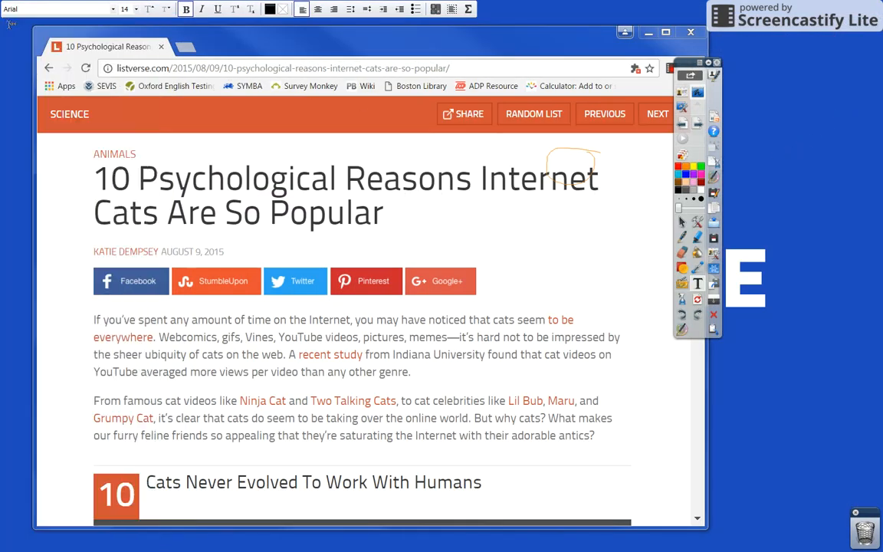
click(697, 238)
drag(551, 338, 599, 335)
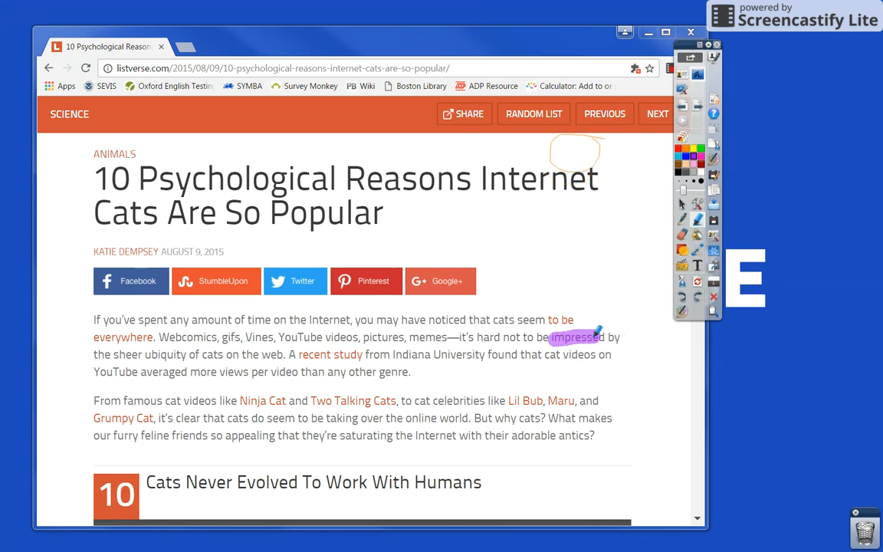
click(251, 401)
drag(241, 400, 288, 401)
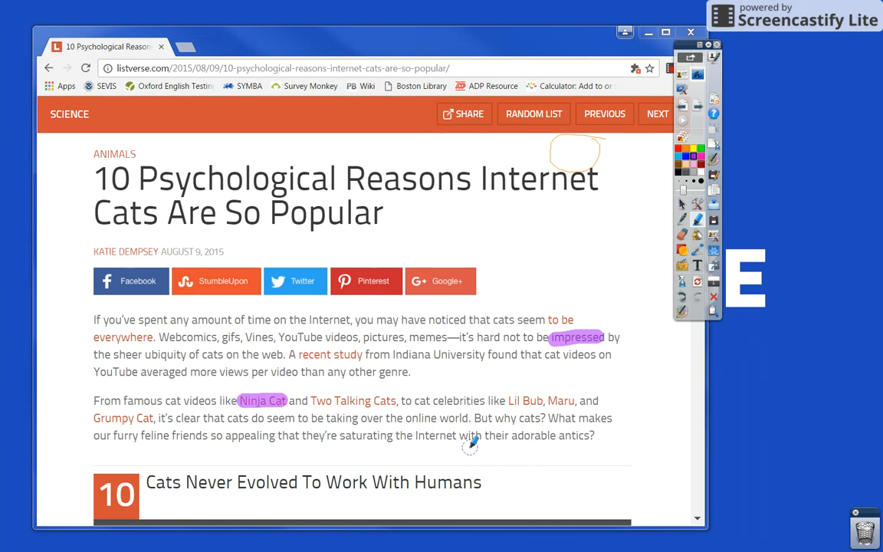
Leave desktop annotation and return to the "past perfect" flipchart, with the page fitted to the window's width
click(699, 76)
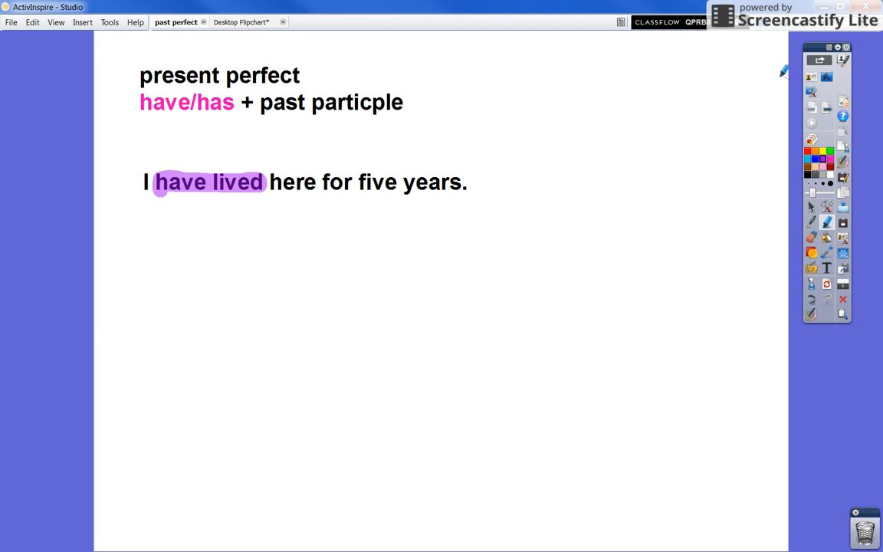
click(863, 23)
click(849, 42)
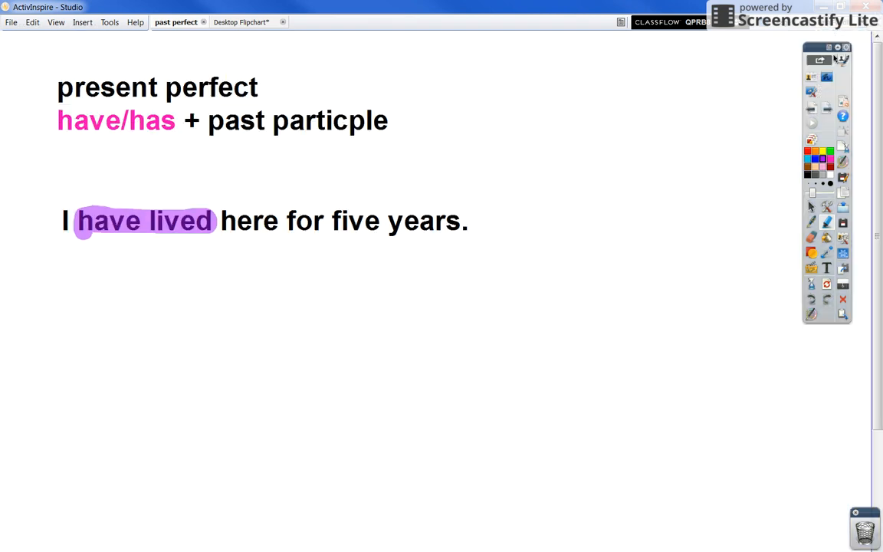
Bring up the page browser and view the simple past, simple present and present perfect pages in turn
mouse_move(2, 85)
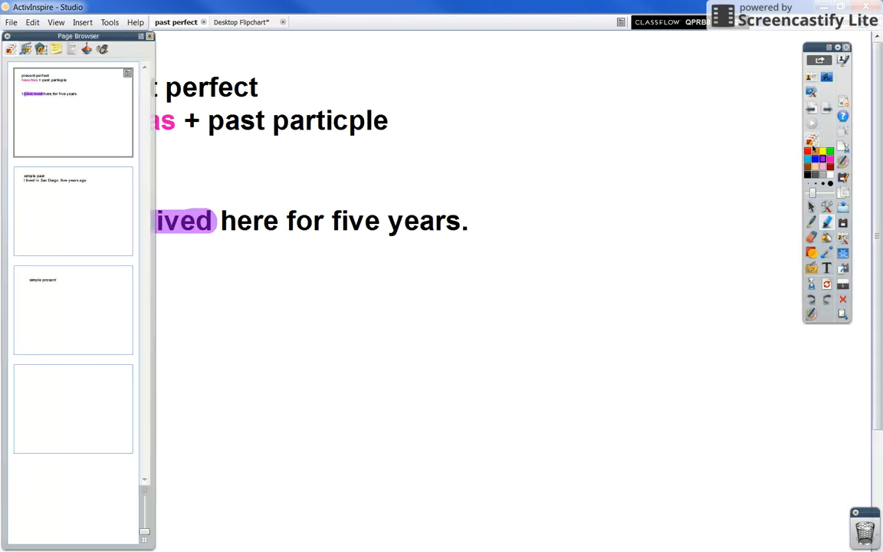
click(59, 183)
click(66, 279)
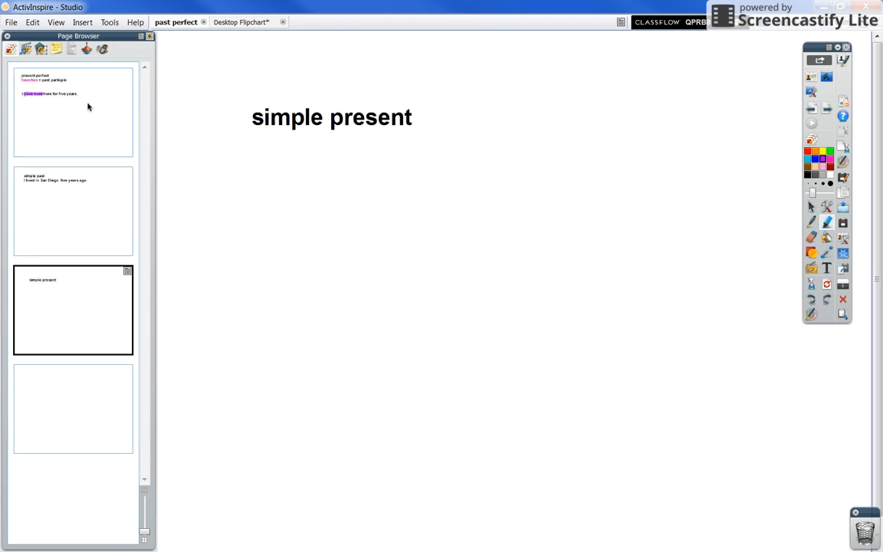
click(87, 107)
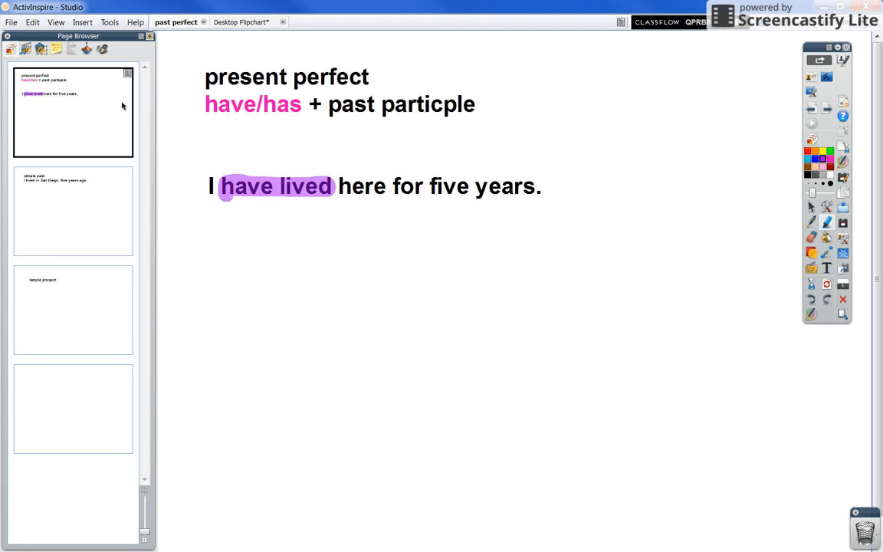